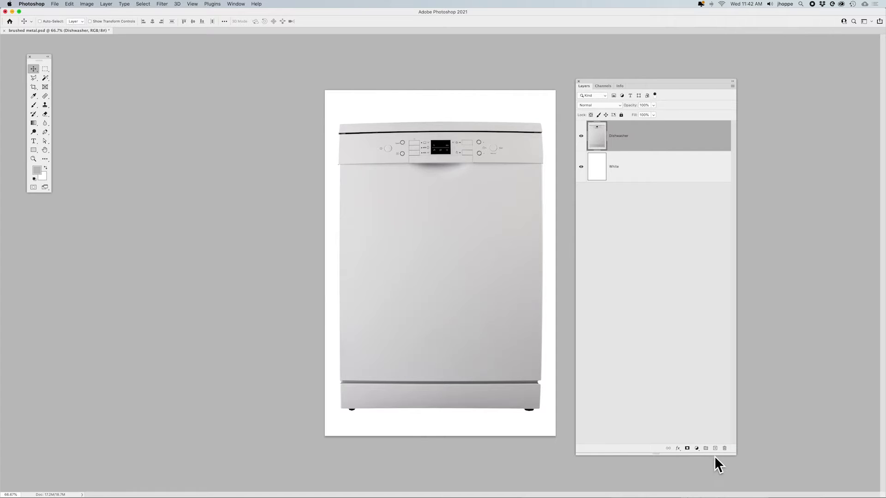
Add a new layer above the Dishwasher layer and name it metal
left_click(716, 447)
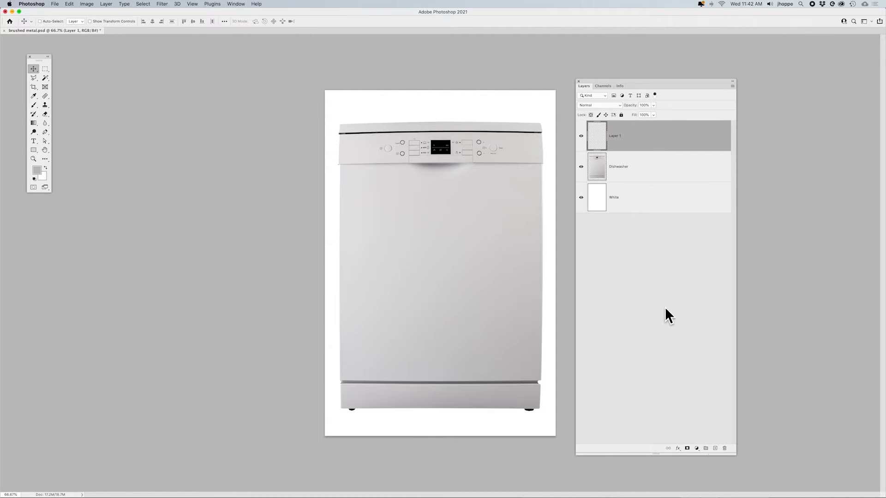
double_click(619, 136)
type("metal")
key("Return")
Fill the metal layer with a 30% black foreground color (#bcbec0) in Normal mode at 100% opacity
left_click(37, 170)
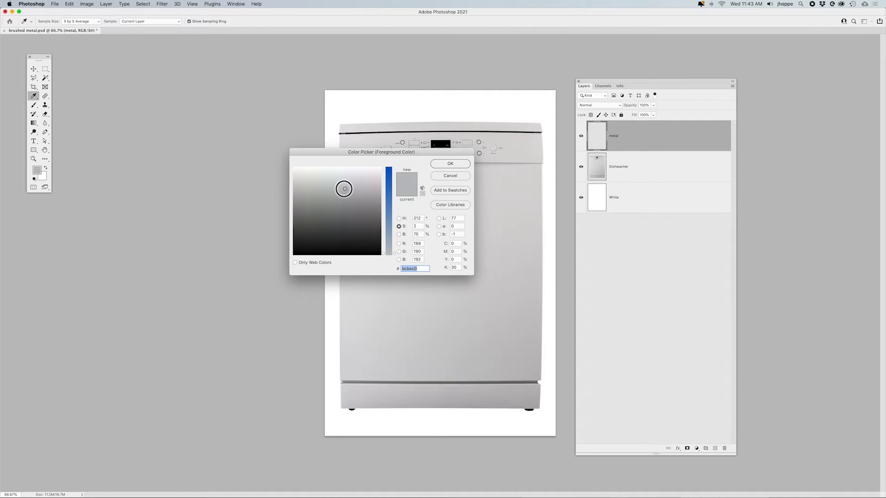
left_click(450, 267)
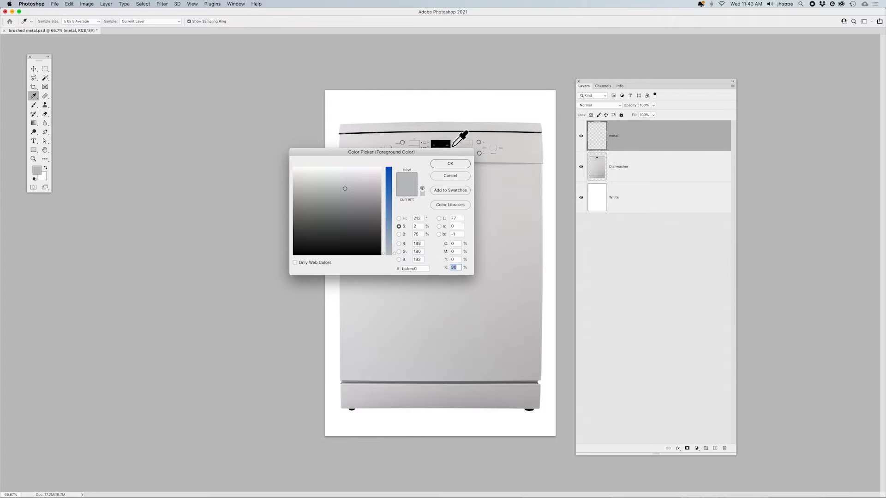
left_click(456, 162)
key("v")
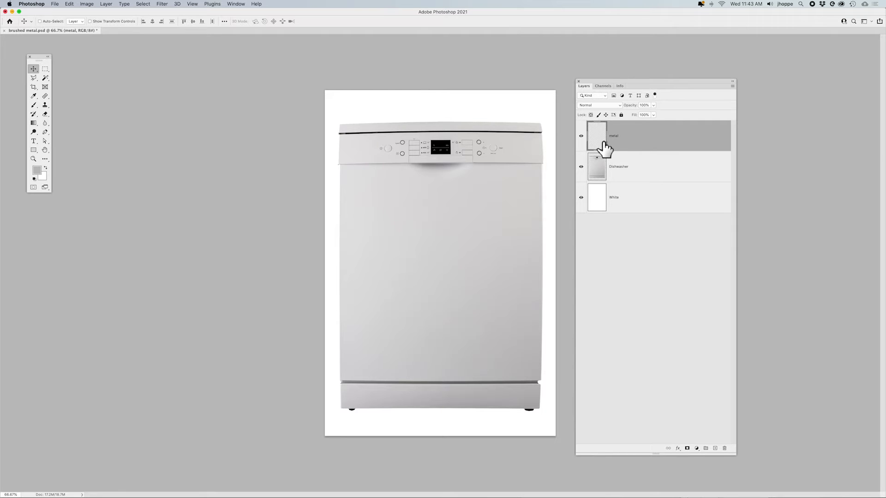
key("alt+BackSpace")
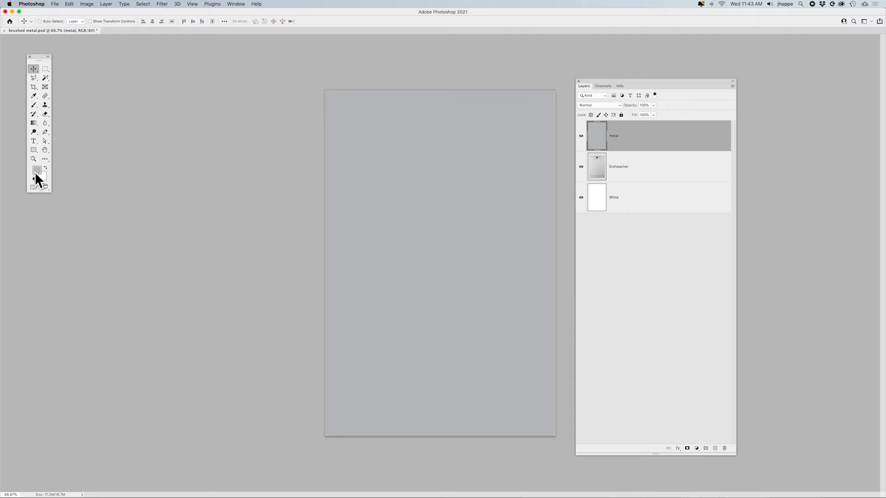
left_click(73, 4)
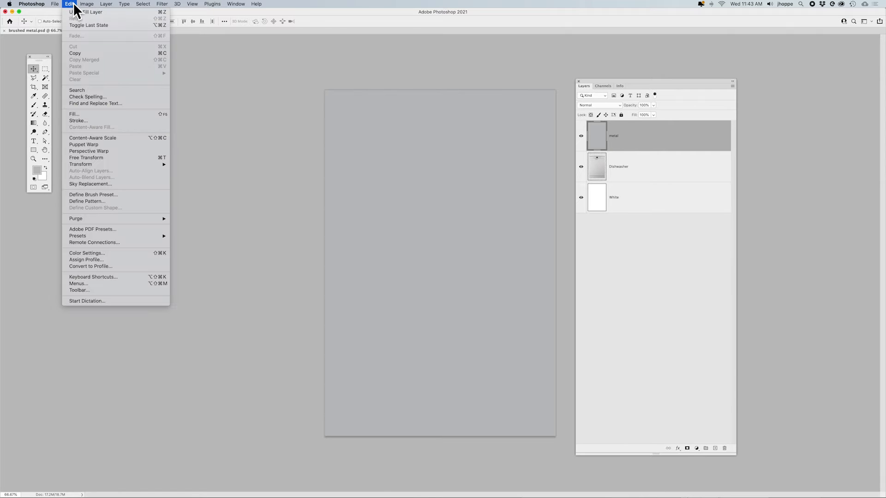
left_click(88, 113)
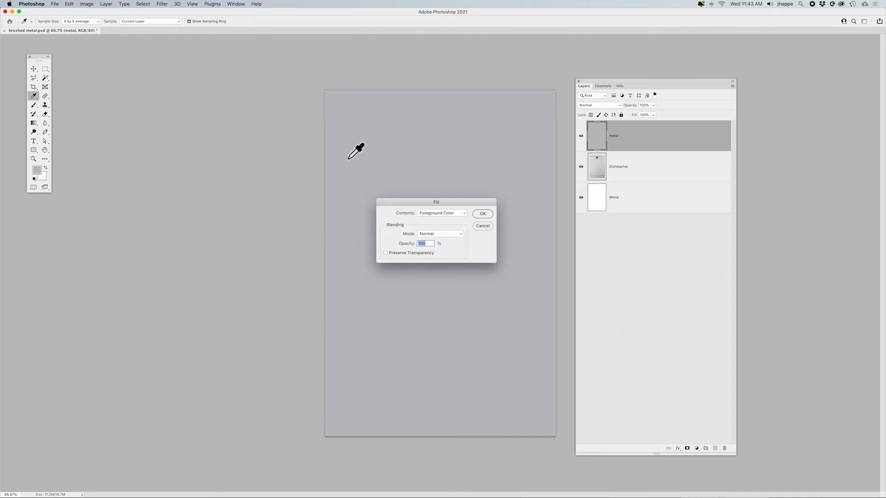
left_click(481, 214)
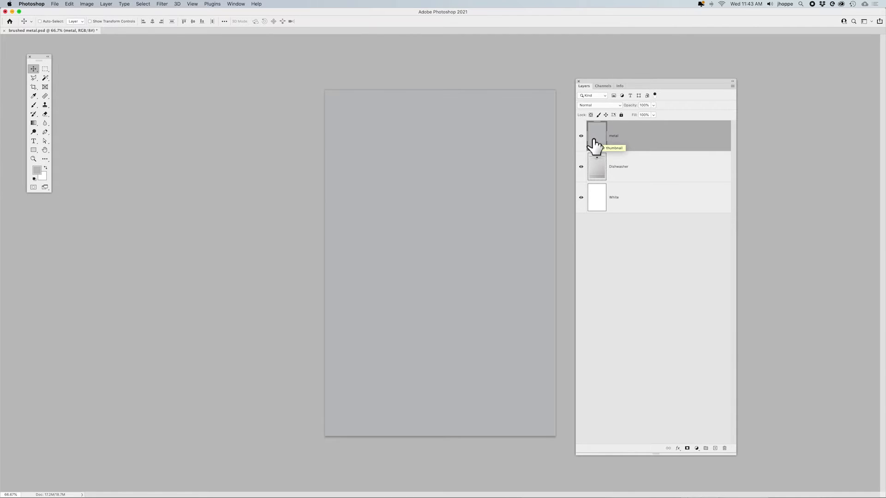
Convert the metal layer to a Smart Object and add 91.84% Gaussian monochromatic noise to it
right_click(627, 140)
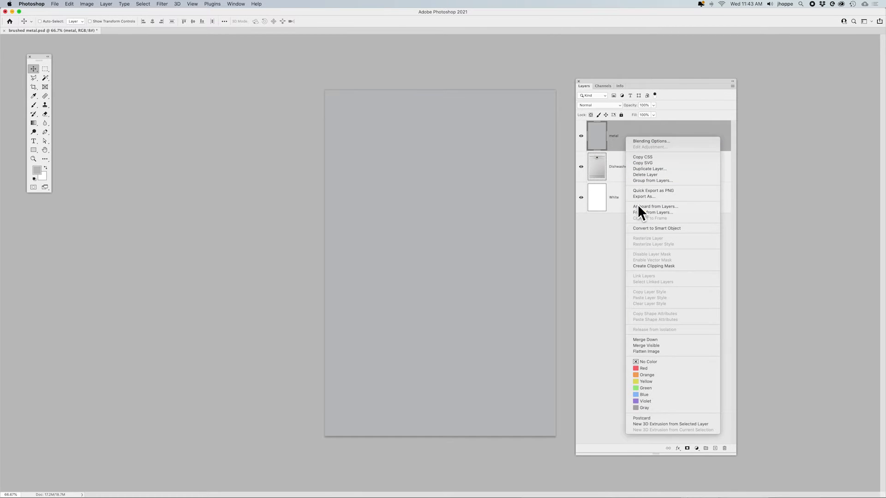
left_click(647, 228)
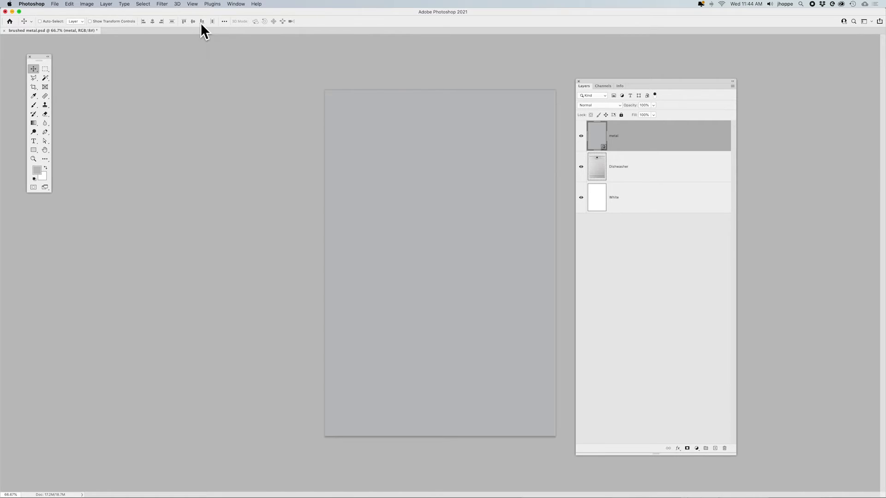
left_click(162, 4)
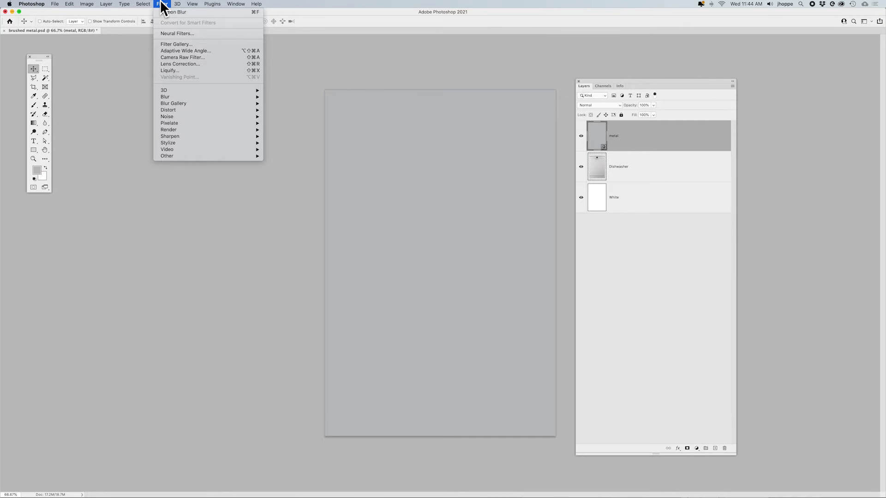
mouse_move(168, 116)
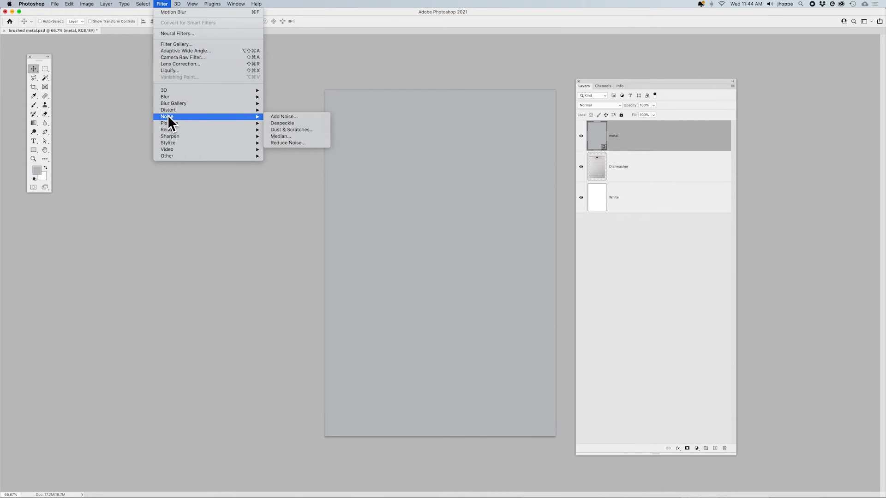
left_click(285, 116)
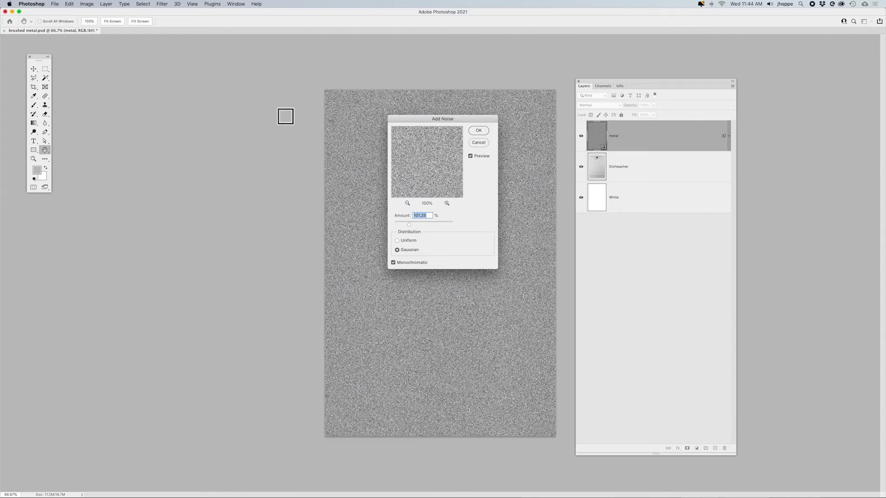
left_click(393, 262)
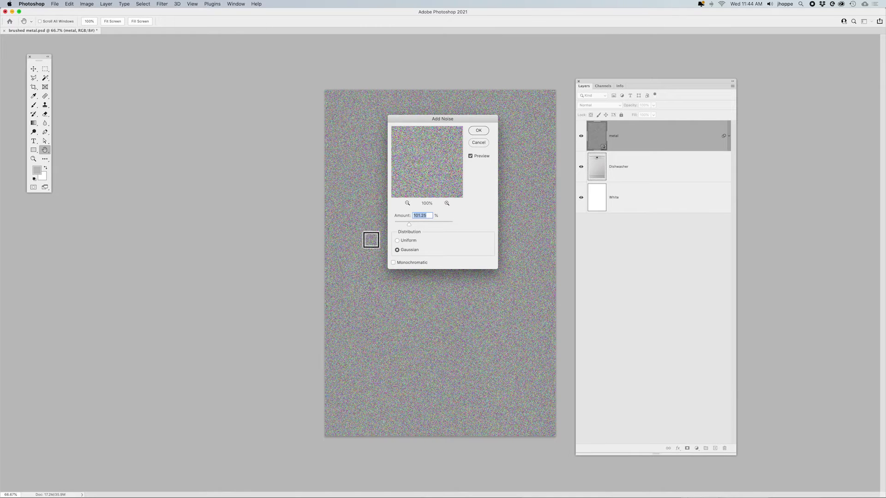
left_click(393, 262)
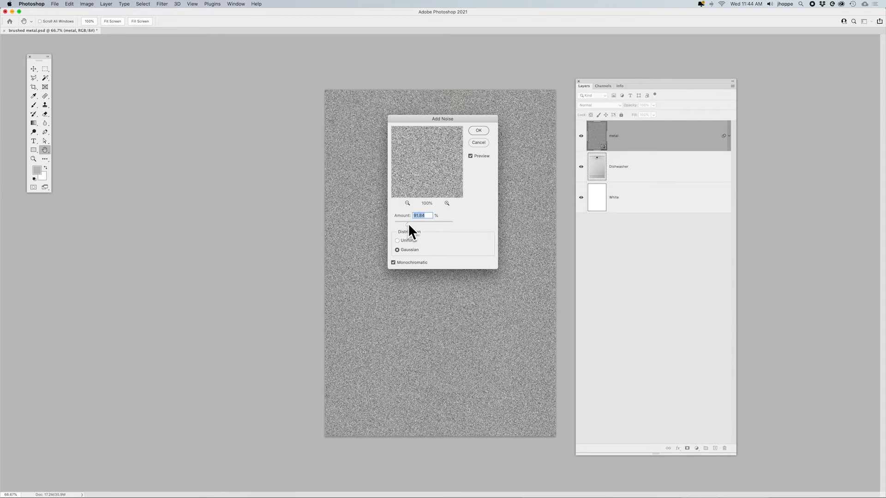
left_click(479, 131)
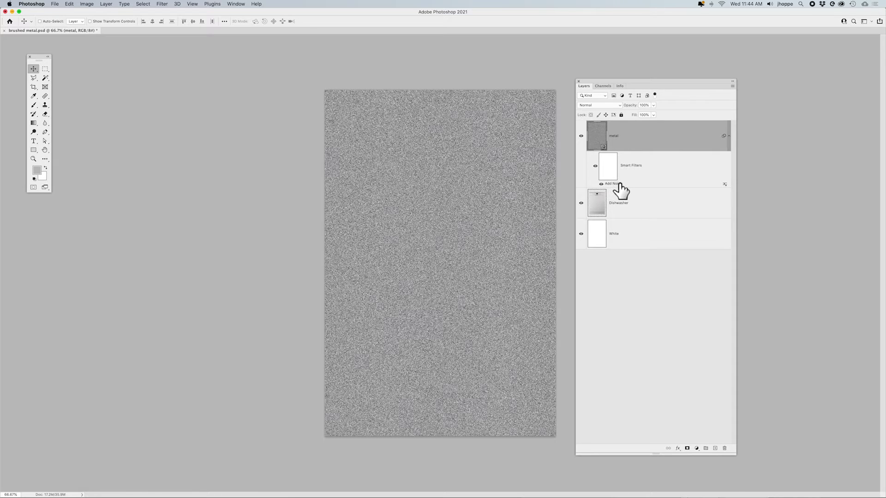
Compare the metal layer with and without the Add Noise smart filter and review the filter's settings without changing them
left_click(601, 184)
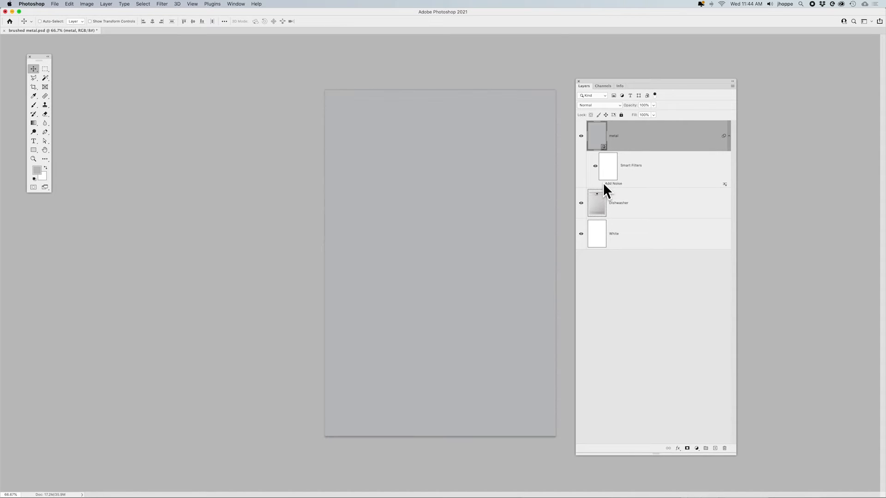
left_click(602, 183)
double_click(615, 184)
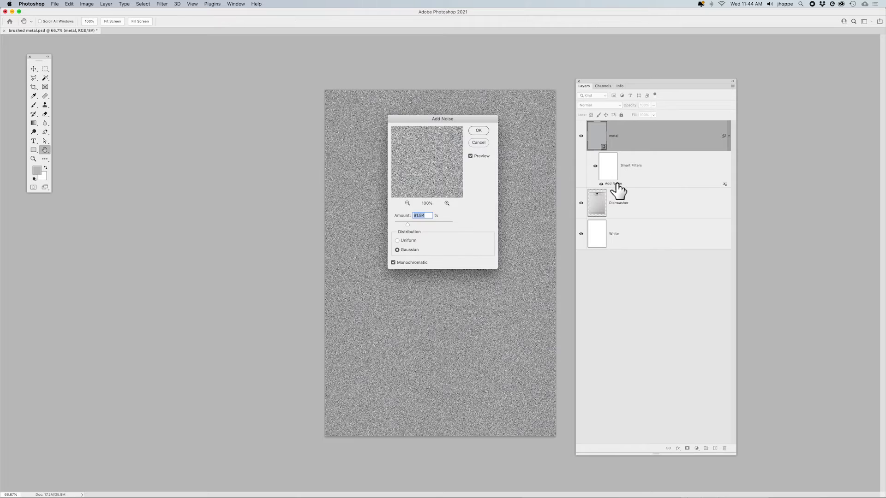
left_click(474, 140)
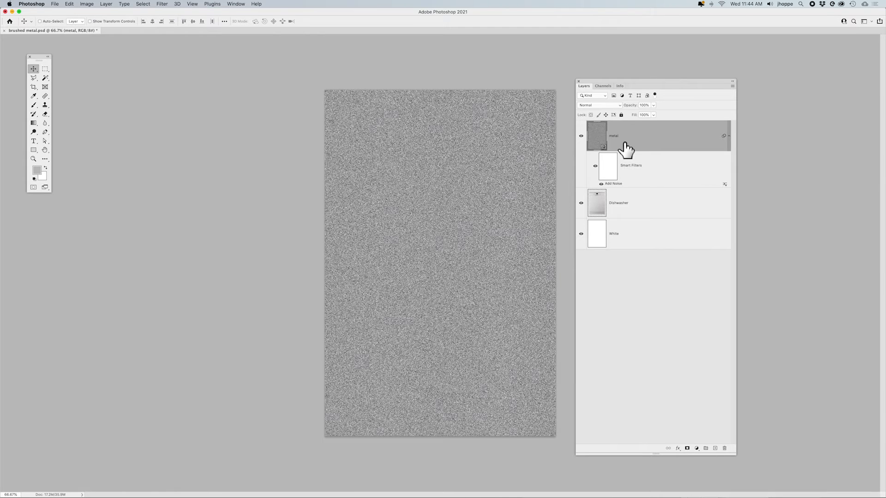
Apply a Motion Blur smart filter to the metal layer with a 0° angle and a distance of 108 pixels
left_click(162, 4)
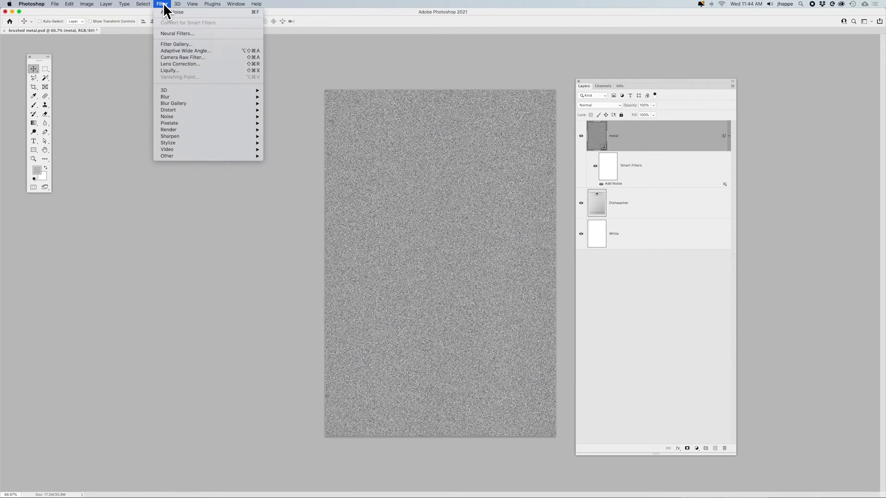
mouse_move(174, 89)
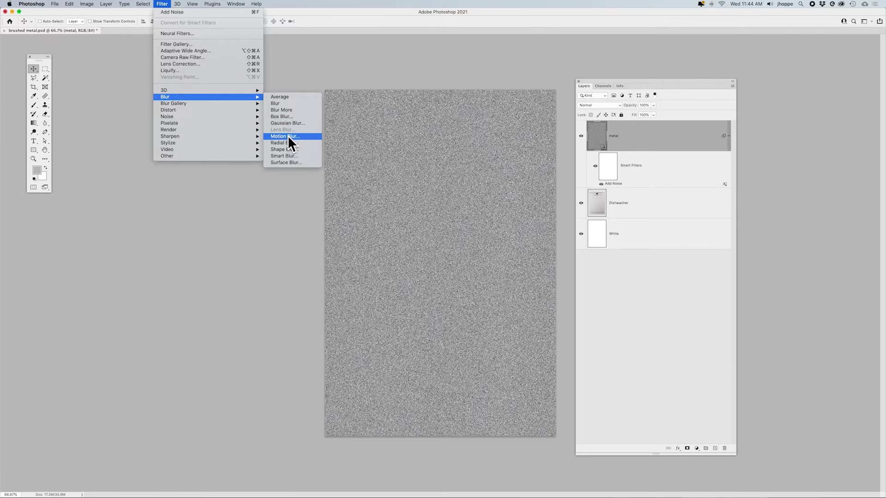
left_click(288, 136)
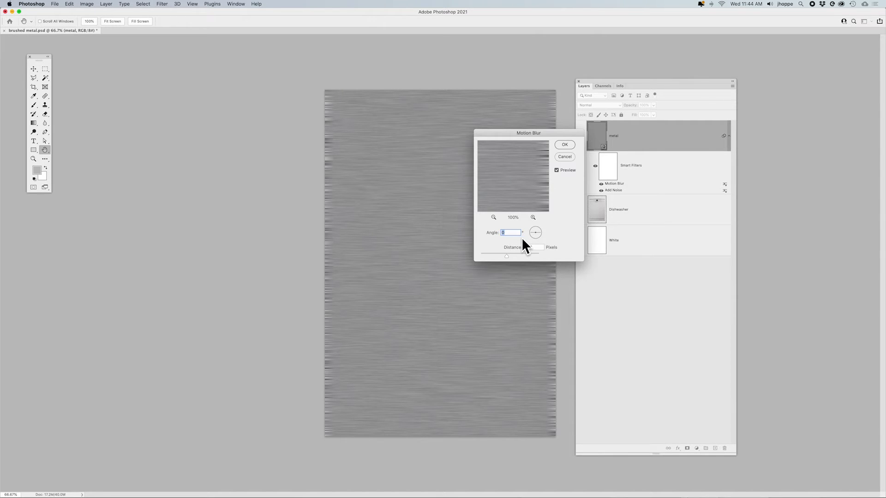
key("Tab")
left_click_drag(497, 256, 502, 256)
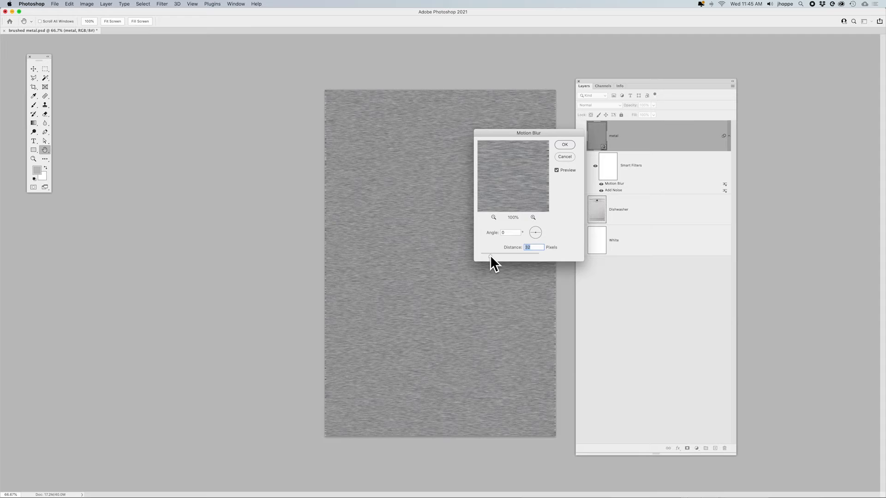
left_click_drag(505, 256, 510, 256)
left_click(565, 145)
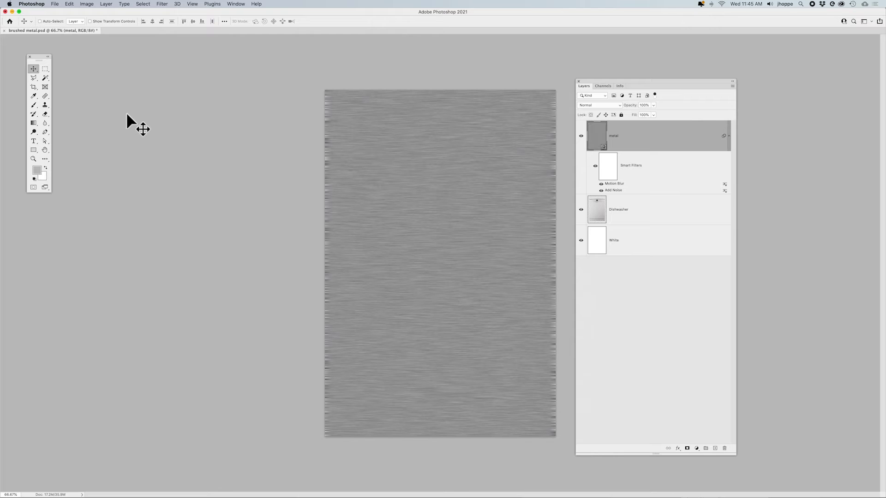
Toggle the metal layer's smart filters off and on, and review the Motion Blur settings without changing them
left_click(602, 183)
left_click(602, 190)
left_click(602, 190)
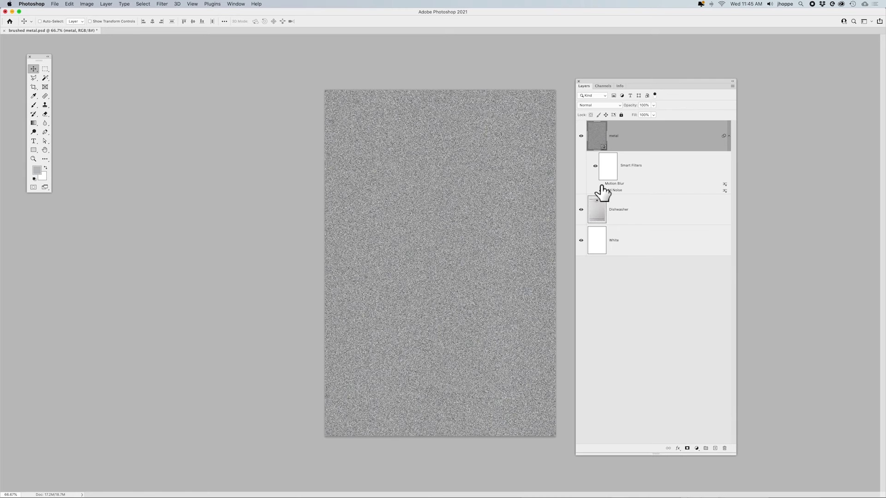
left_click(601, 183)
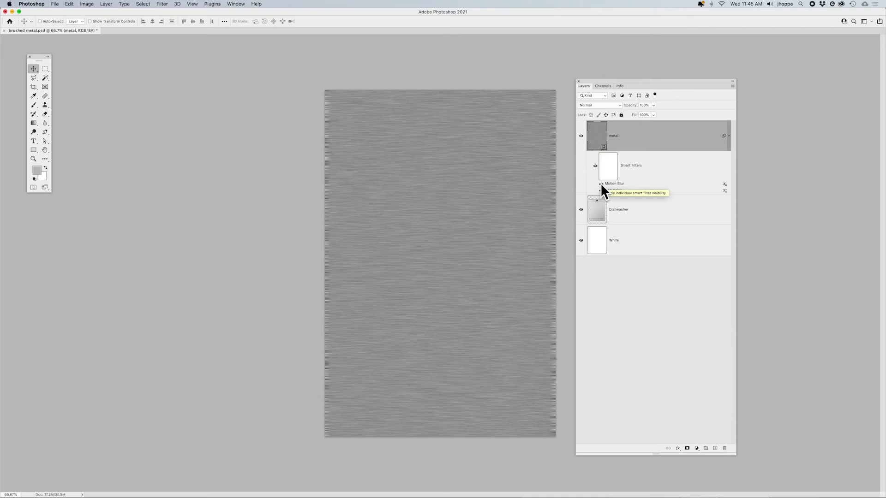
double_click(613, 184)
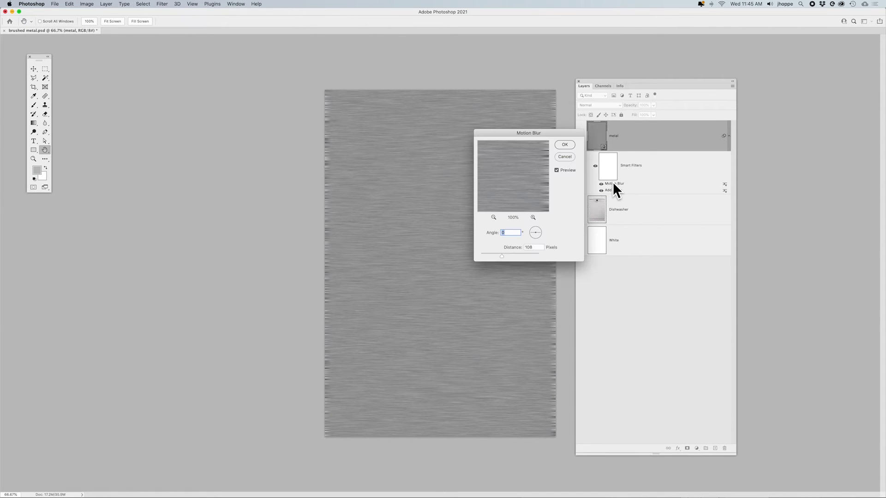
left_click(565, 157)
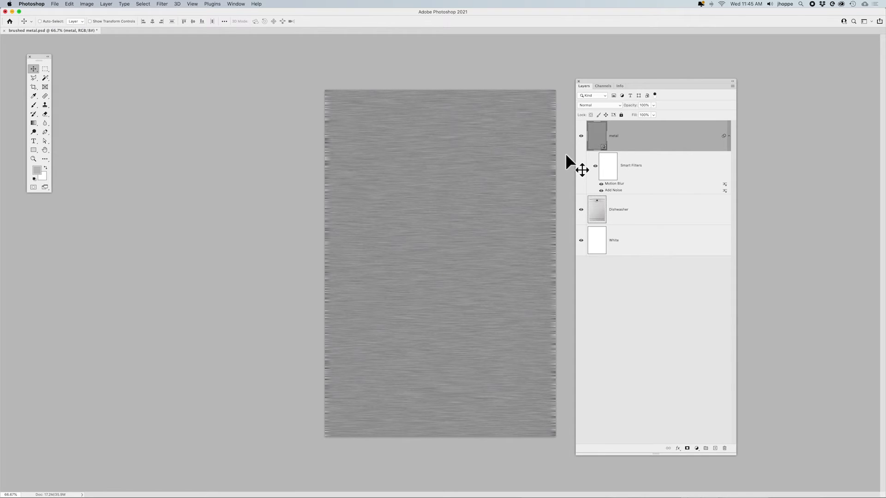
Toggle the metal and White layers' visibility to inspect the dishwasher cutout, leaving only the Dishwasher layer shown
left_click(629, 212)
left_click(581, 135)
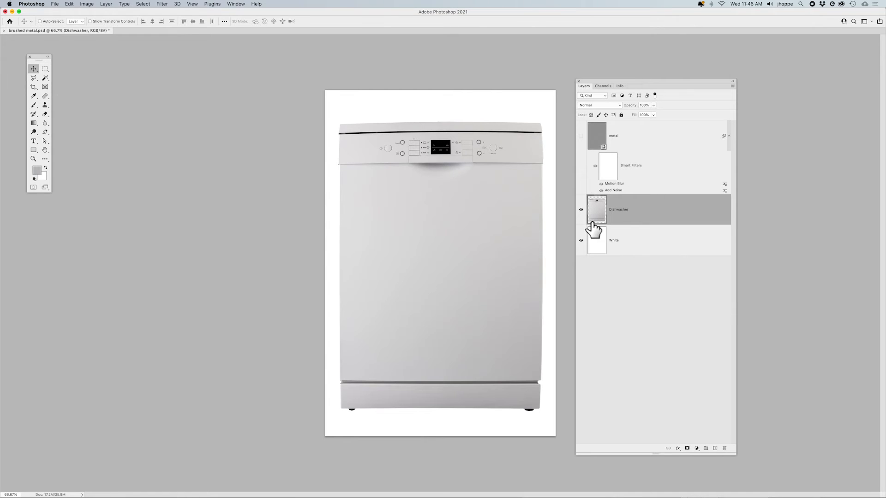
right_click(582, 239)
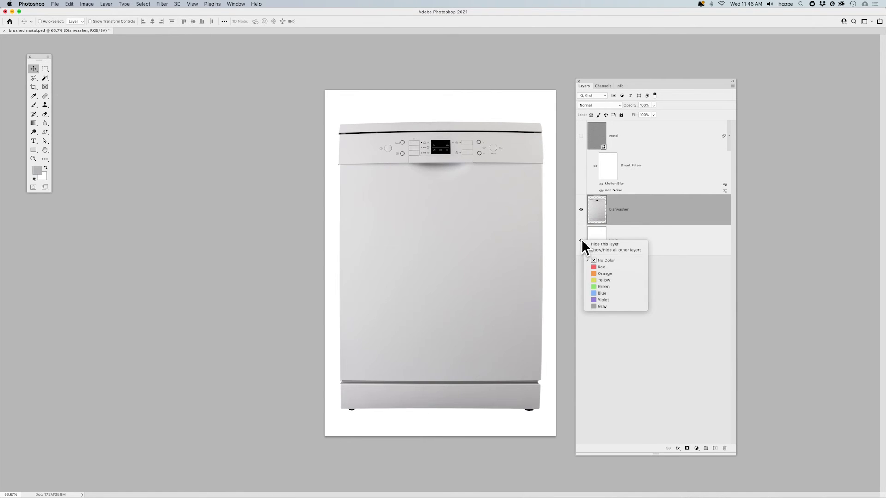
left_click(582, 239)
left_click(581, 240)
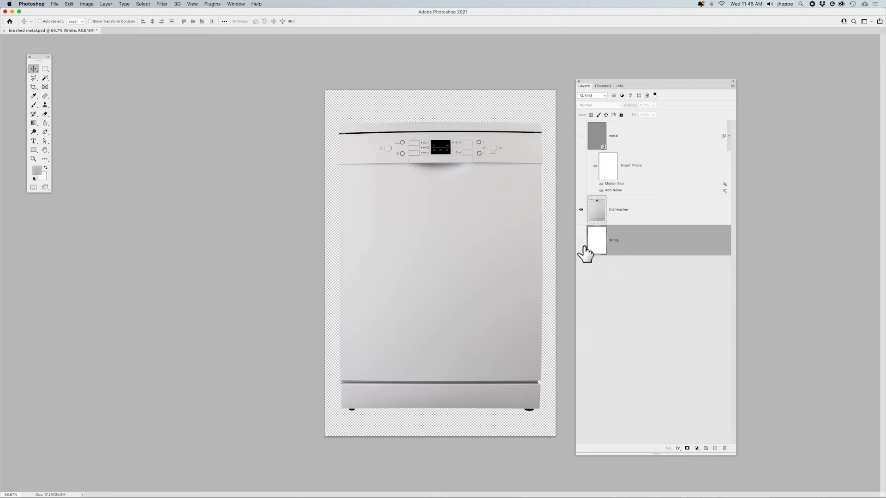
left_click(581, 240)
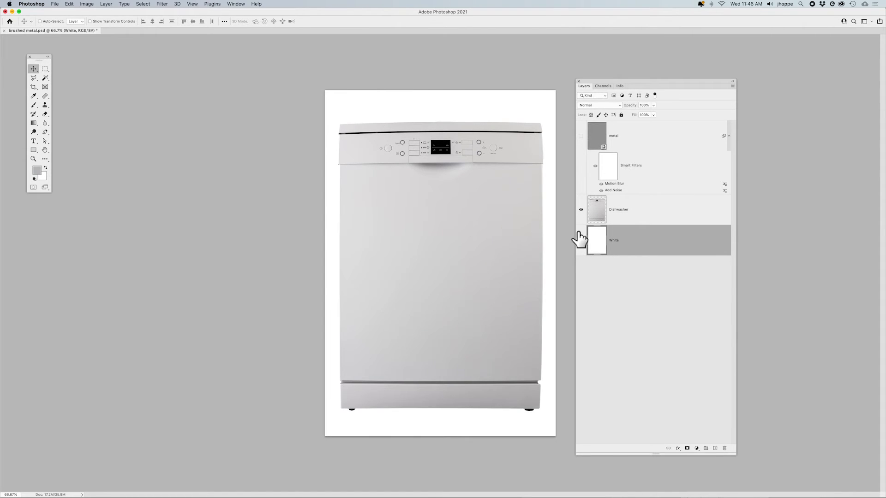
left_click(581, 136)
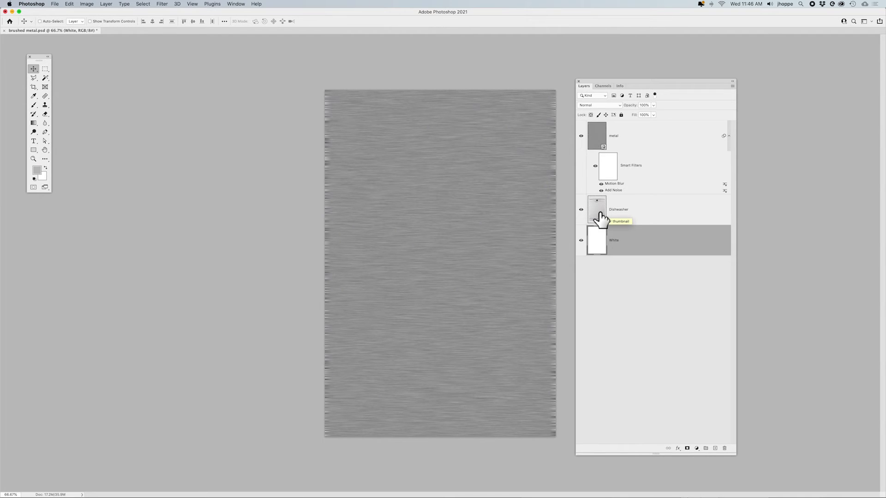
left_click(582, 136)
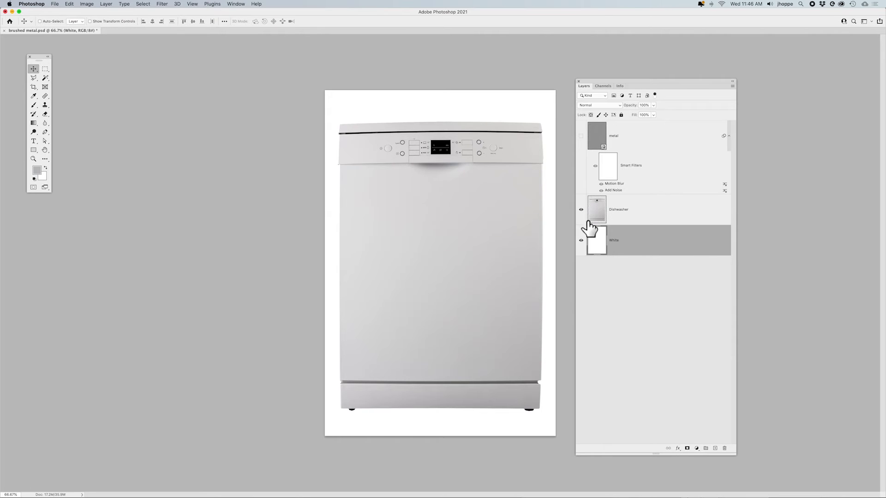
left_click(582, 240)
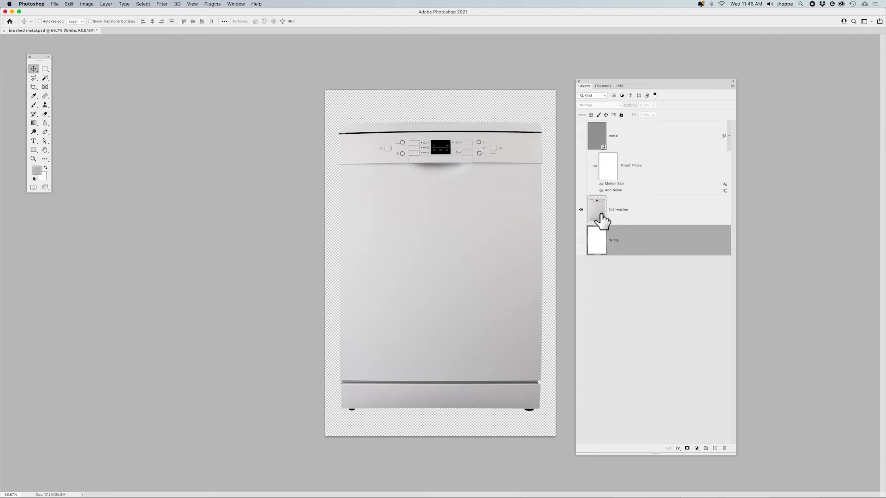
Show the metal layer and clip it to the Dishwasher layer so the texture covers only the dishwasher's shape
left_click(581, 136)
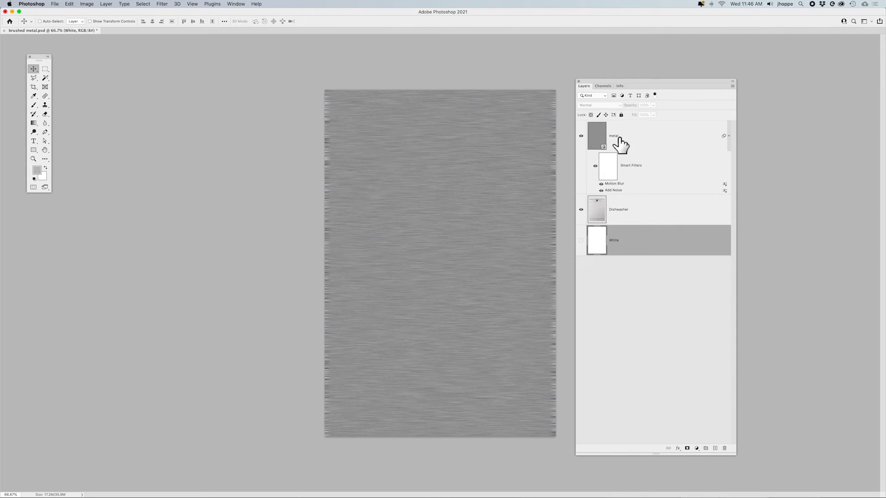
left_click(655, 138)
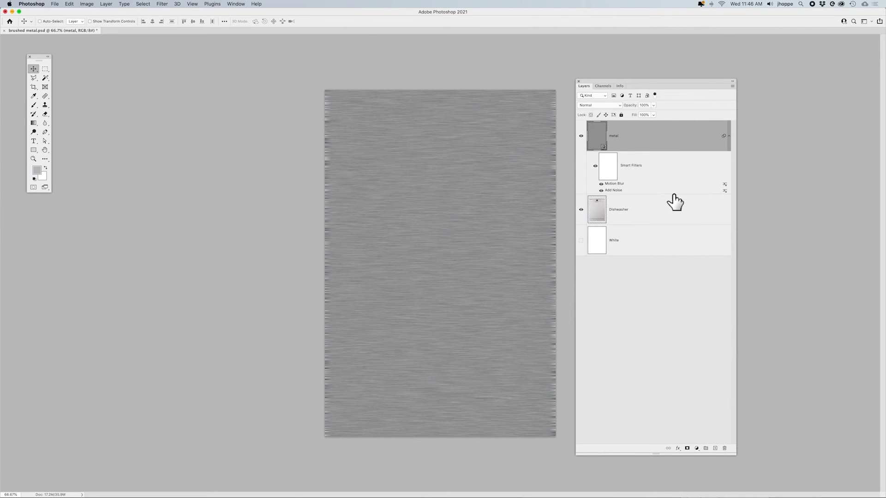
left_click_drag(666, 202, 665, 195)
left_click(665, 191, "alt")
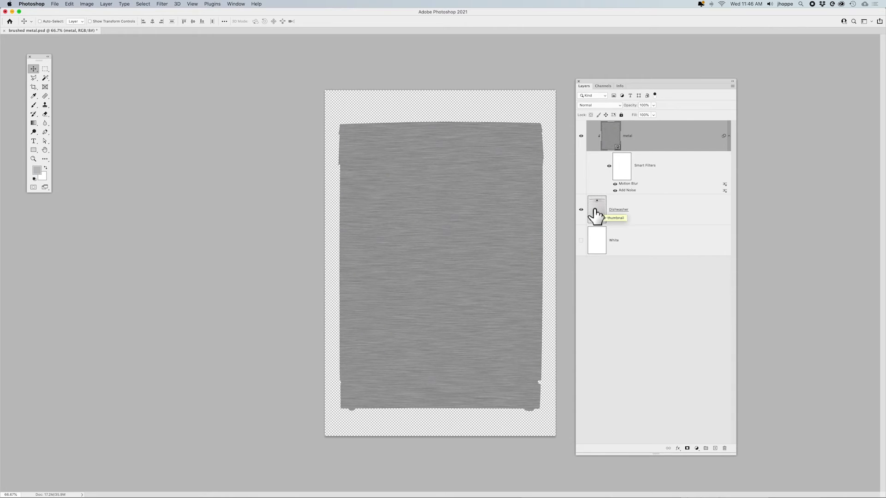
Set the metal layer's blend mode to Color Burn, and show the White layer behind the dishwasher
left_click(607, 106)
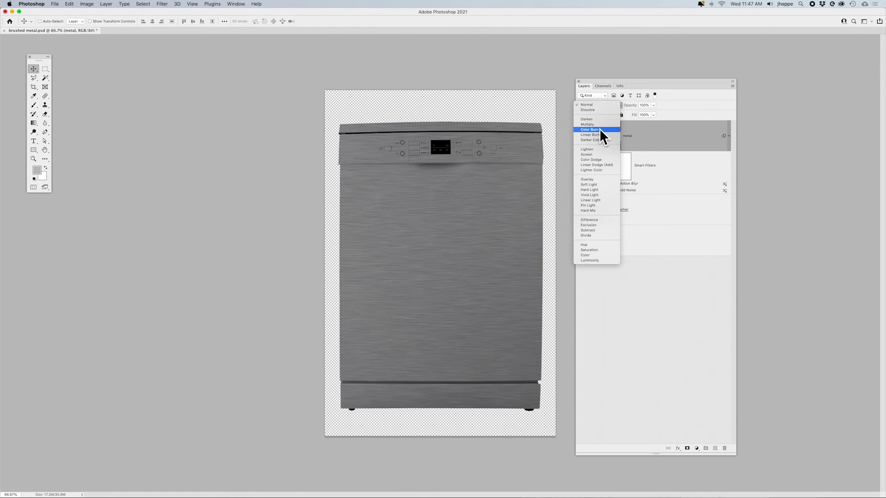
left_click(599, 129)
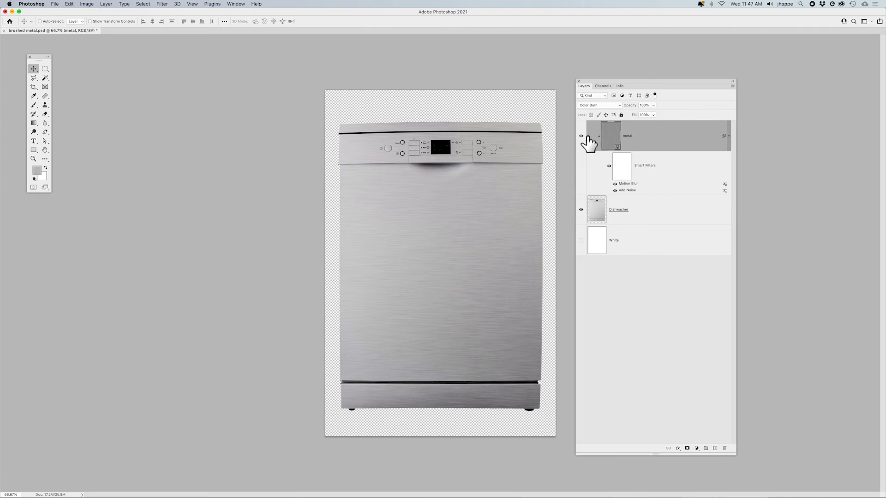
left_click(581, 136)
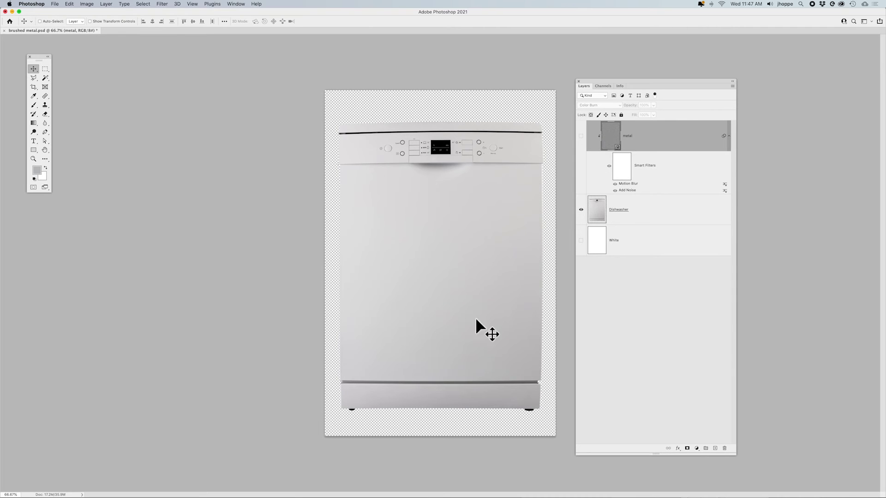
left_click(581, 136)
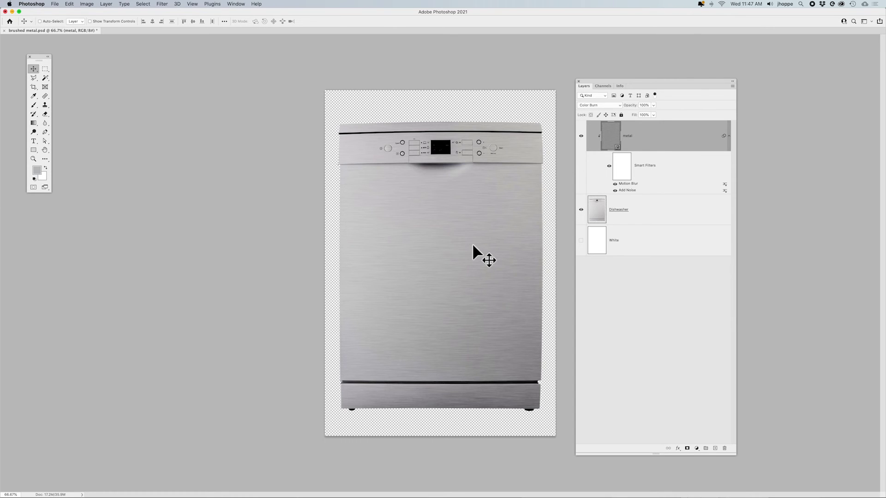
left_click(581, 240)
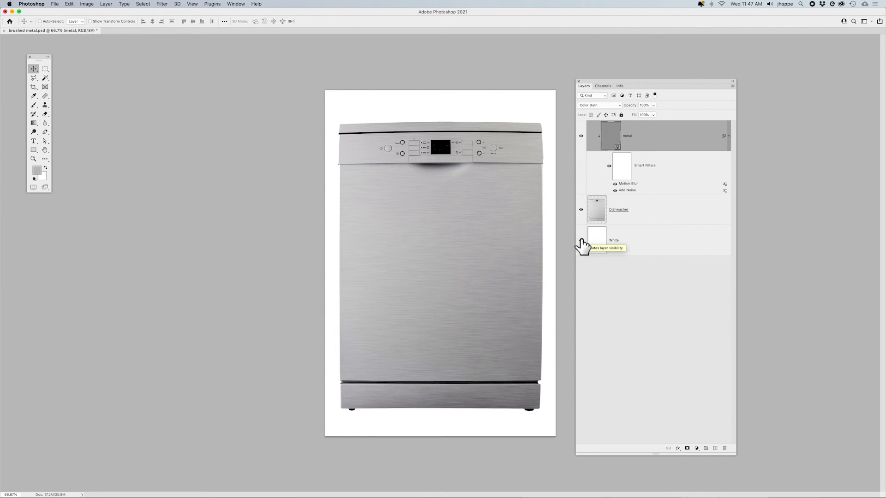
Add a new top layer and paint a broad white highlight over the dishwasher's upper-left area with a 500 px, 0% hardness Soft Round brush
left_click(715, 449)
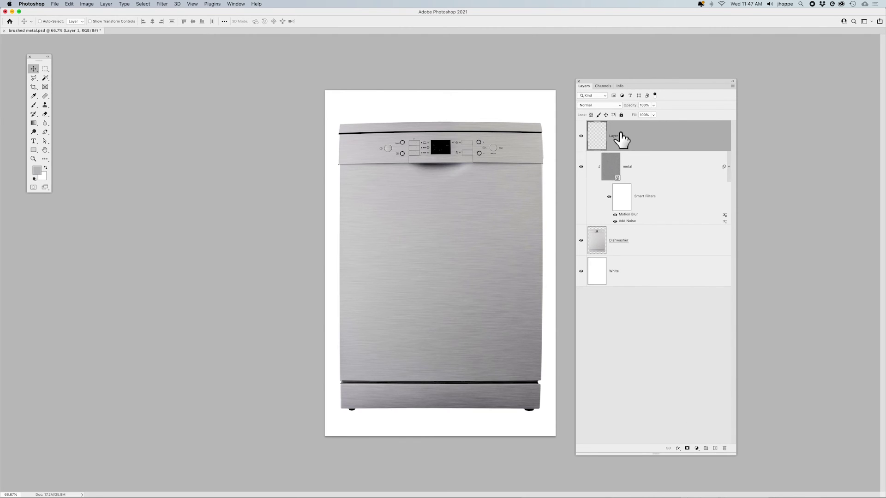
key("b")
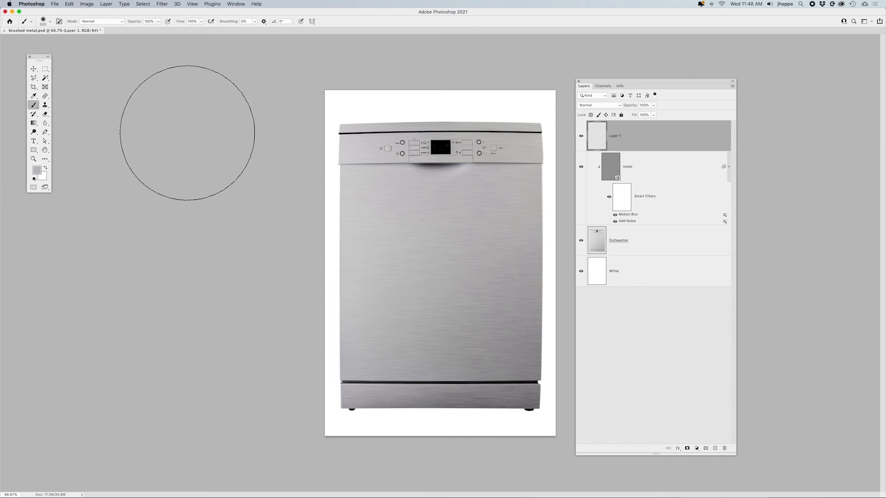
left_click(50, 21)
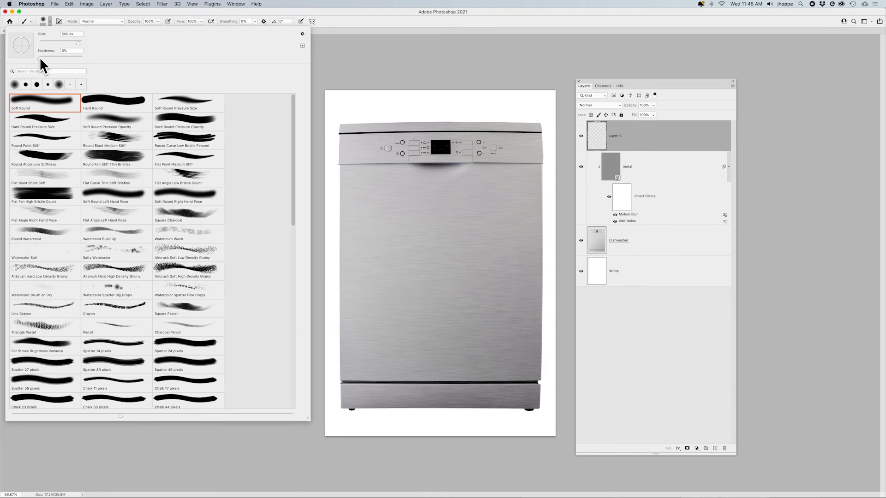
left_click(50, 21)
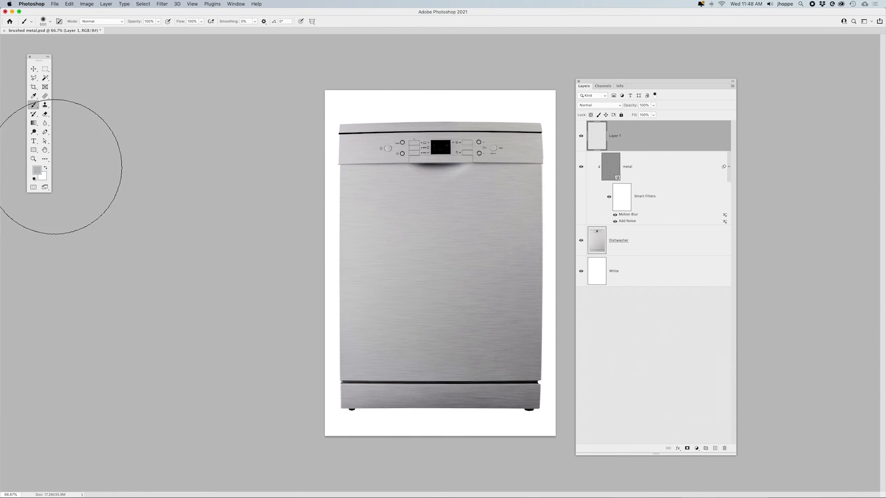
left_click(45, 168)
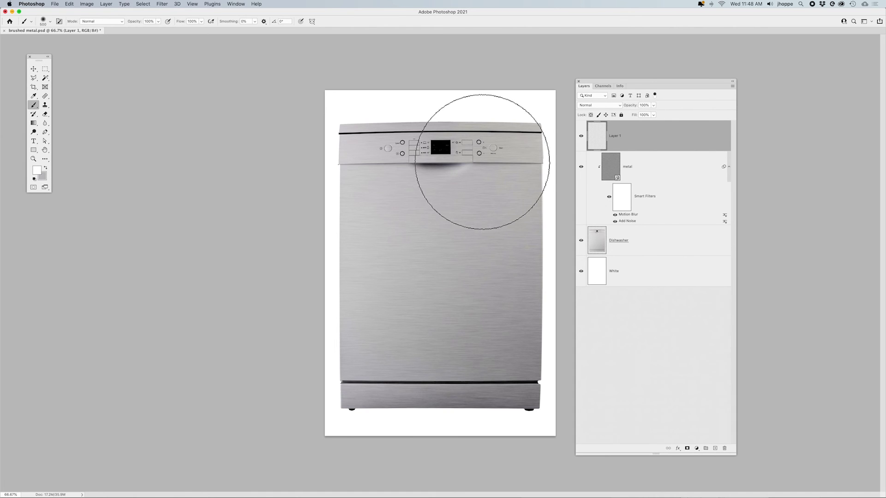
mouse_move(407, 109)
left_mouse_down()
mouse_move(375, 201)
mouse_move(367, 196)
mouse_move(385, 135)
mouse_move(348, 150)
mouse_move(351, 132)
mouse_move(321, 277)
mouse_move(338, 275)
mouse_move(462, 119)
mouse_move(374, 239)
mouse_move(429, 125)
mouse_move(364, 281)
mouse_move(342, 298)
left_mouse_up()
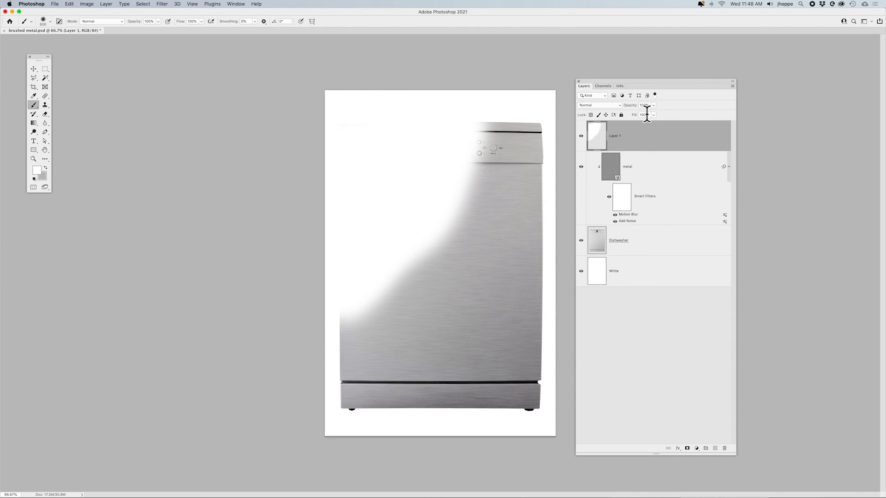
Set the highlight layer's blend mode to Color Dodge and lower its opacity to about 6%
left_click_drag(633, 109, 607, 109)
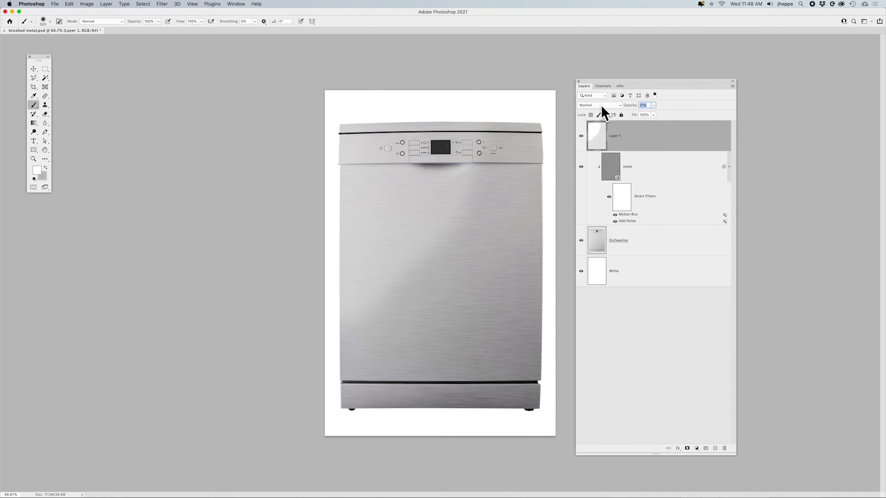
left_click(588, 106)
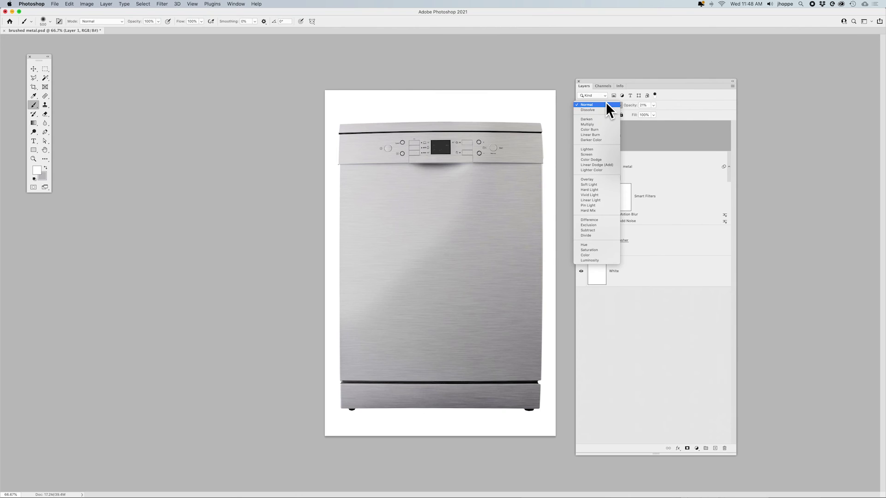
left_click(597, 159)
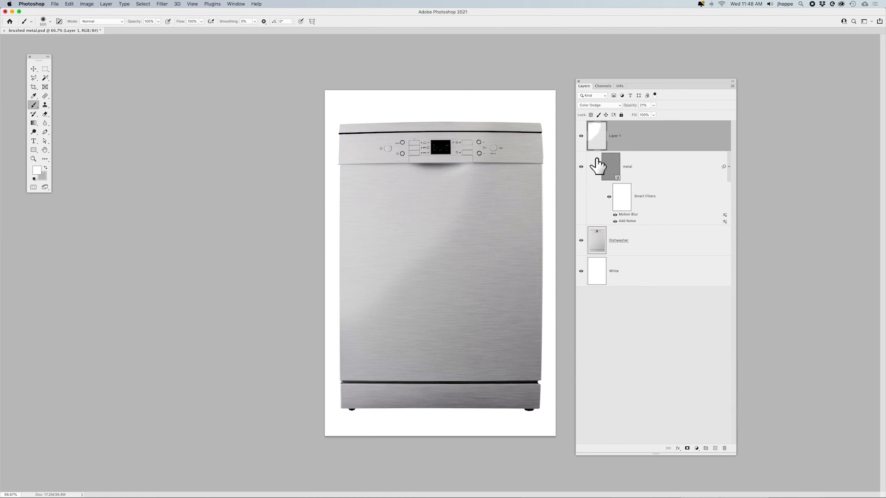
key("v")
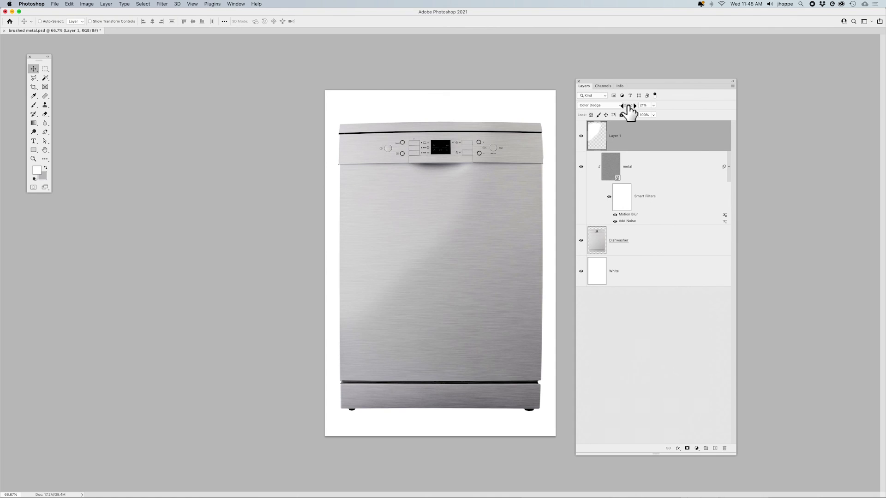
left_click_drag(630, 107, 624, 107)
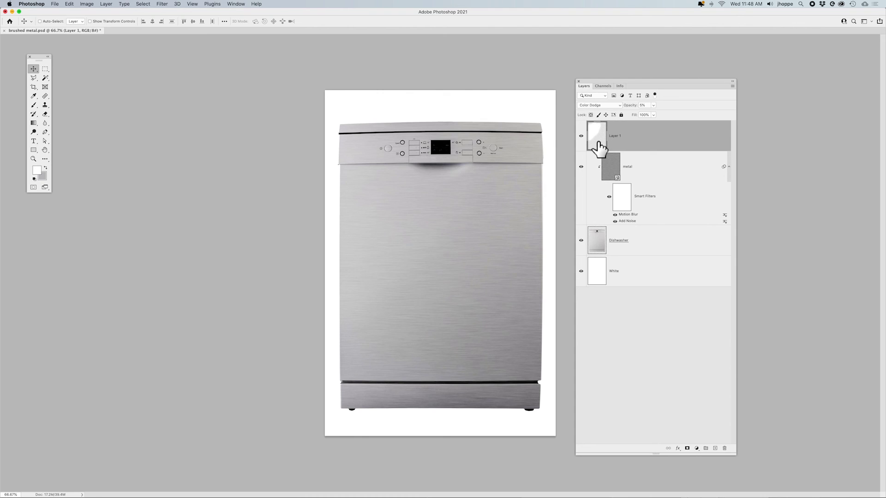
Paint a narrow, straight diagonal white streak beside the broad highlight down to the dishwasher's base with a 150 px brush
key("b")
key("[")
key("[")
key("[")
key("[")
key("[")
key("[")
key("[")
key("[")
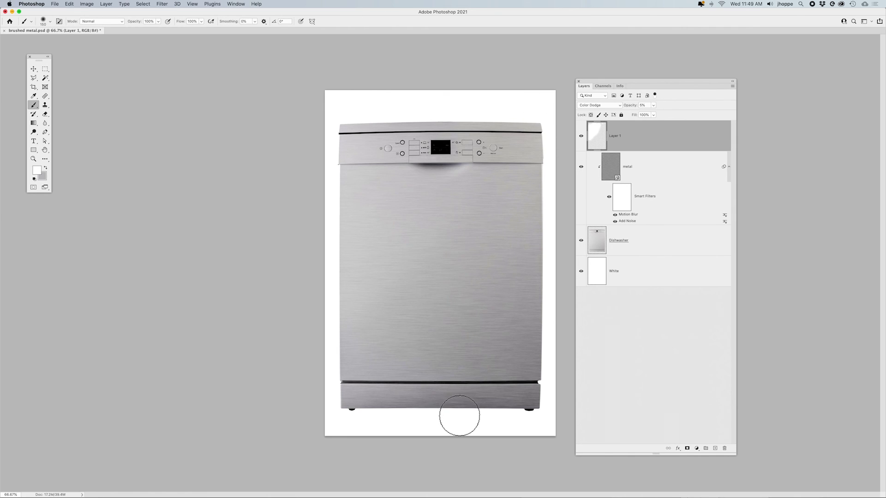
left_click(394, 414, "shift")
Review the highlight layer's opacity and blend mode options, keeping Color Dodge
left_click_drag(631, 110, 630, 111)
left_click(607, 104)
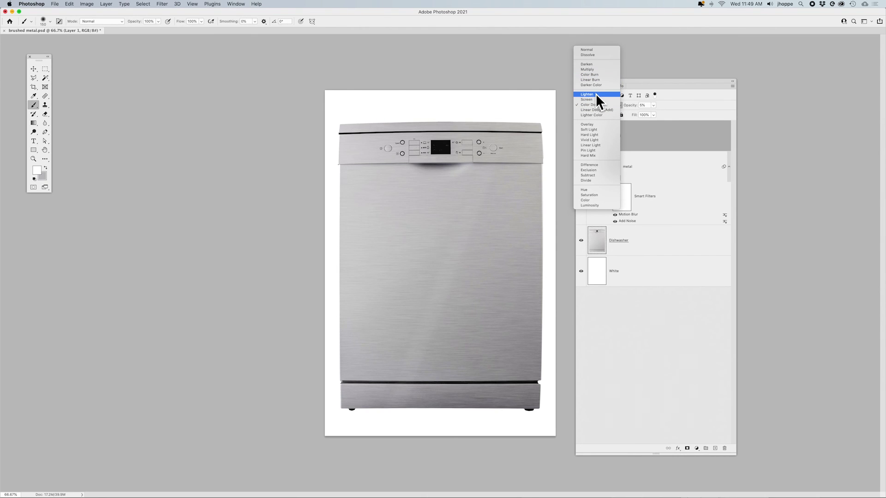
left_click(596, 104)
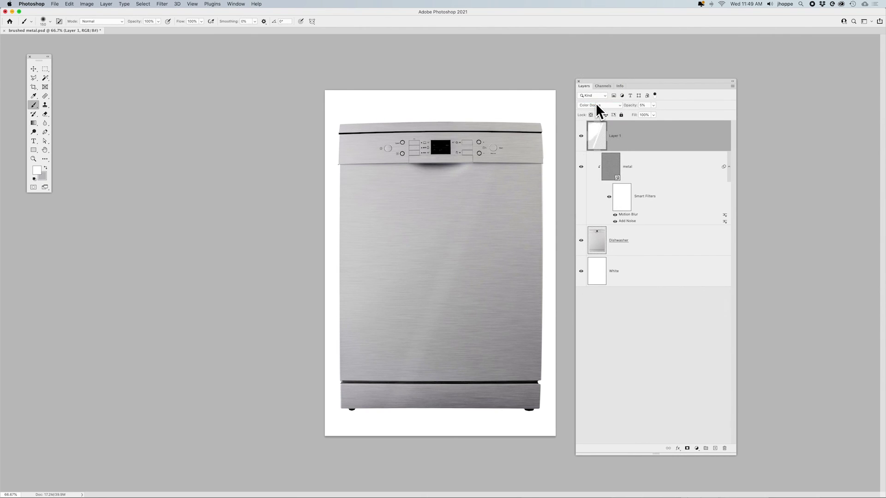